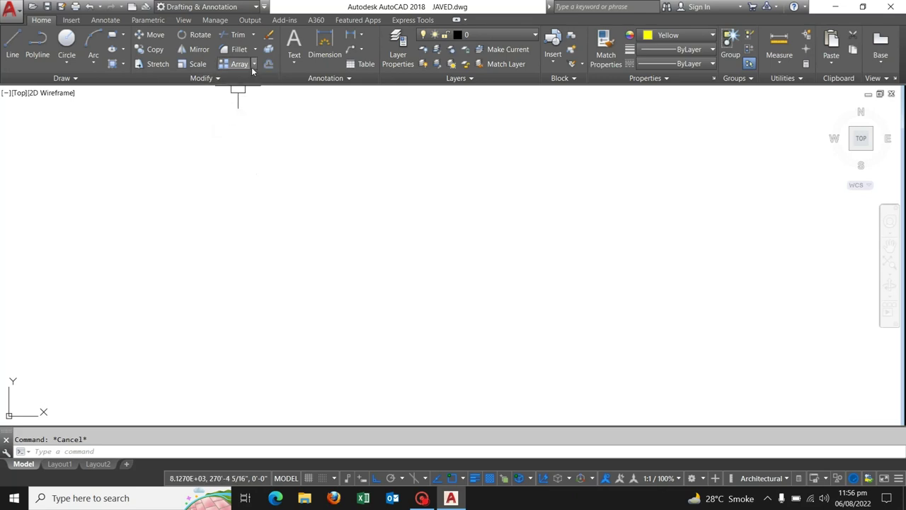
Paste the top-view chair block and set it down in the middle of the drawing
click(254, 64)
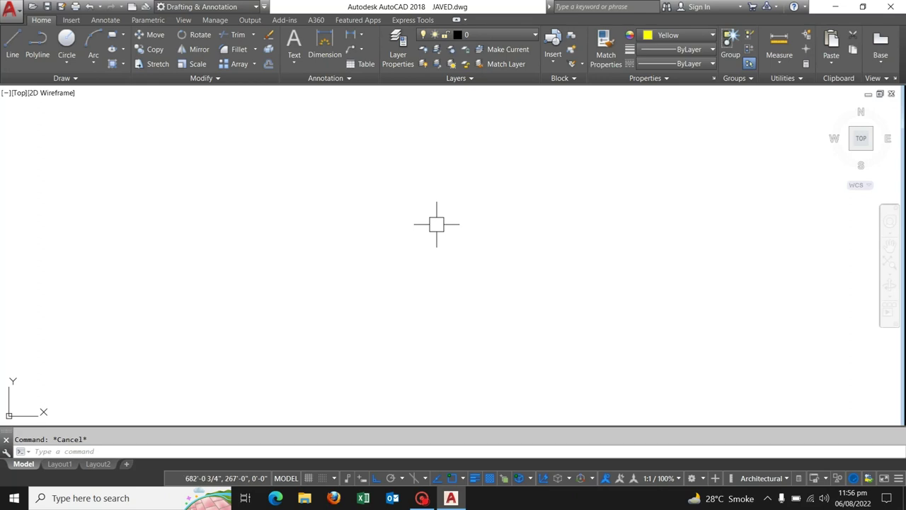
scroll(437, 224, up, 1)
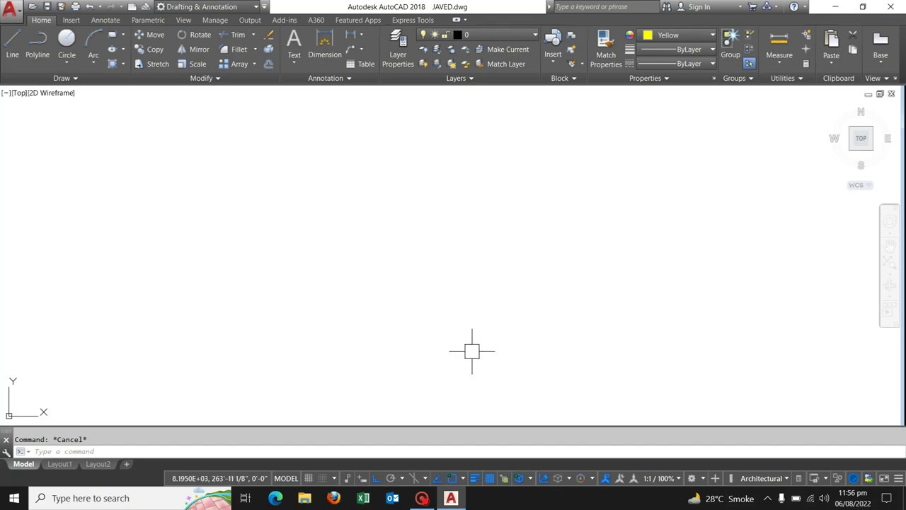
key(ctrl+v)
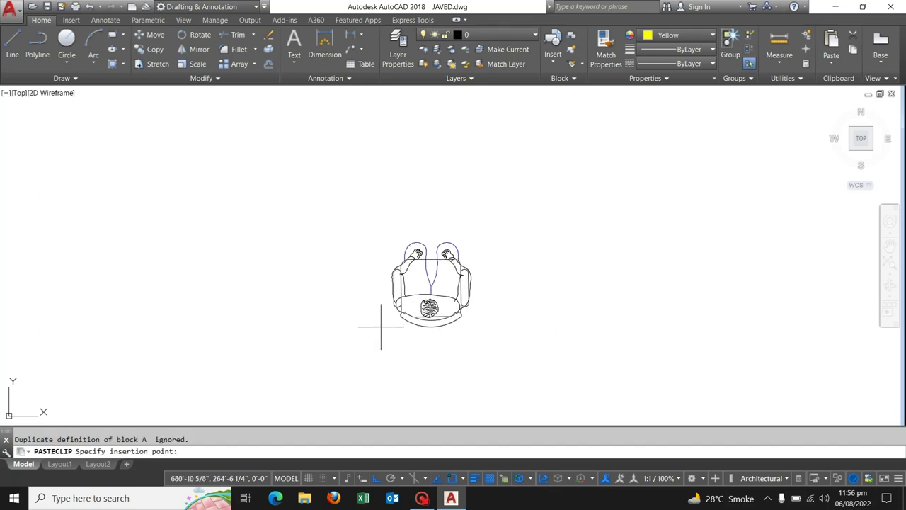
mouse_move(439, 212)
middle_down()
mouse_move(439, 227)
mouse_move(450, 214)
middle_up()
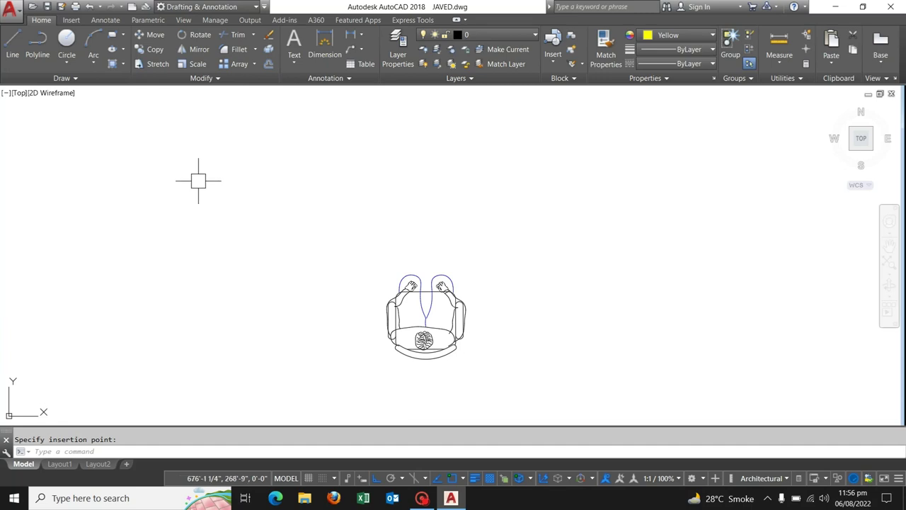
text(ARR ACTRECORD)
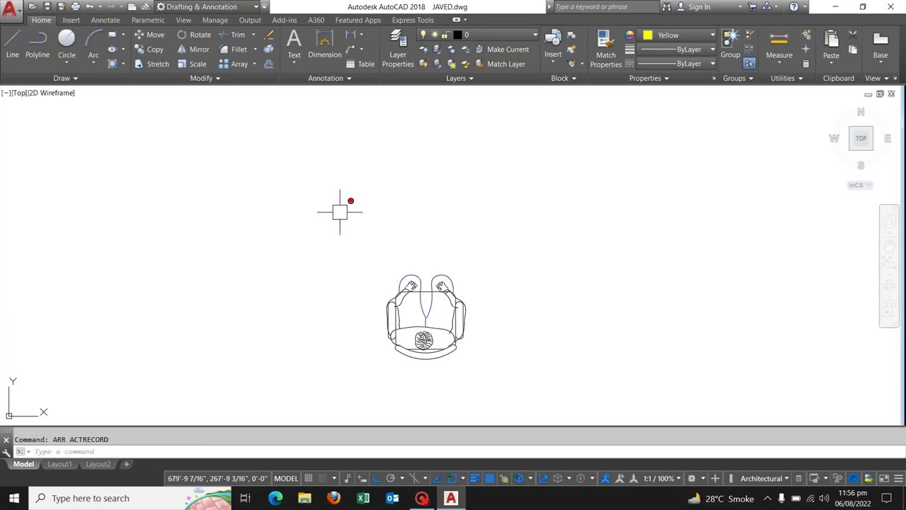
Make a rectangular array of the chair, previewing 4 columns by 3 rows
key(Return)
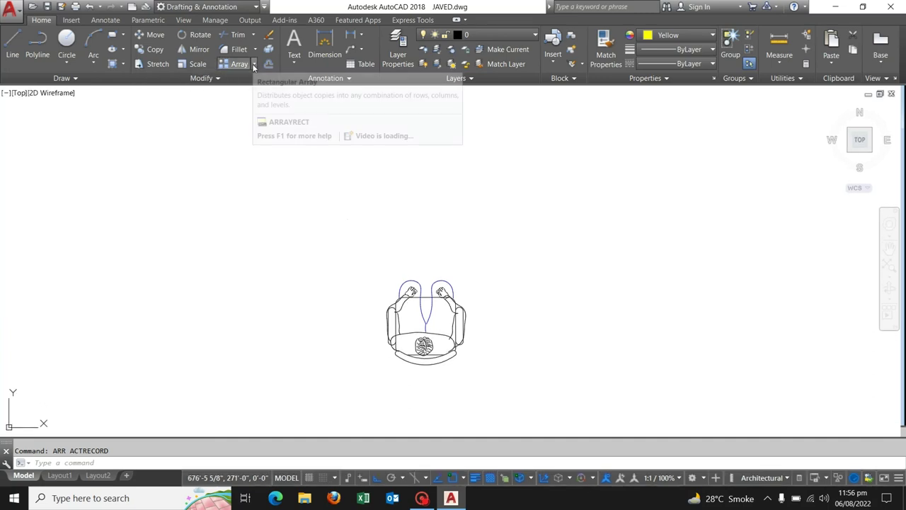
click(253, 65)
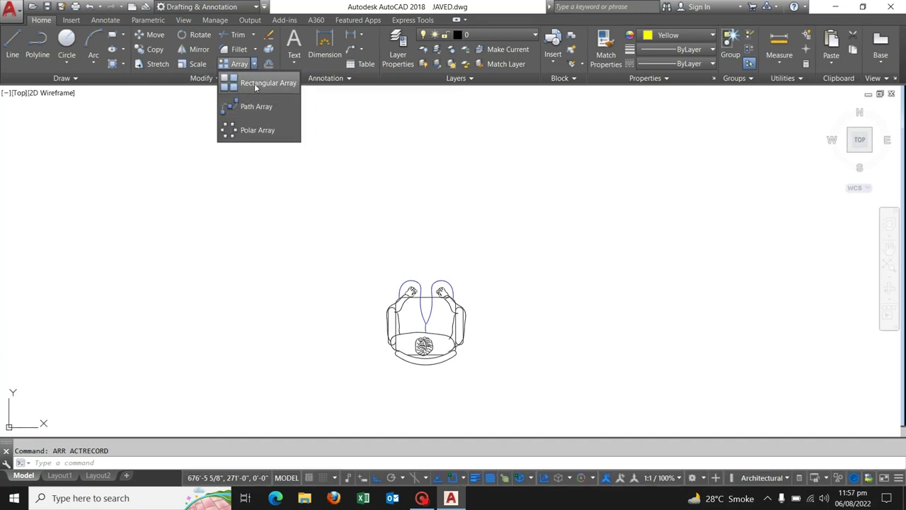
click(254, 83)
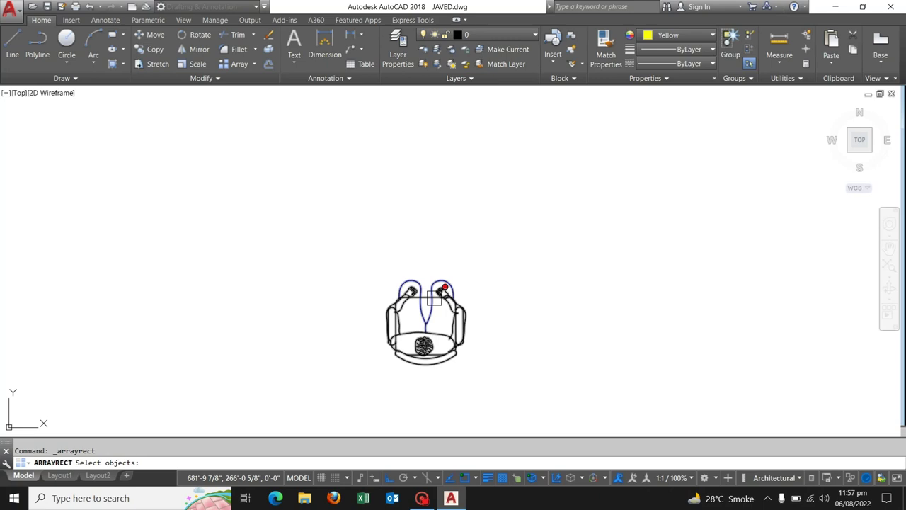
click(434, 298)
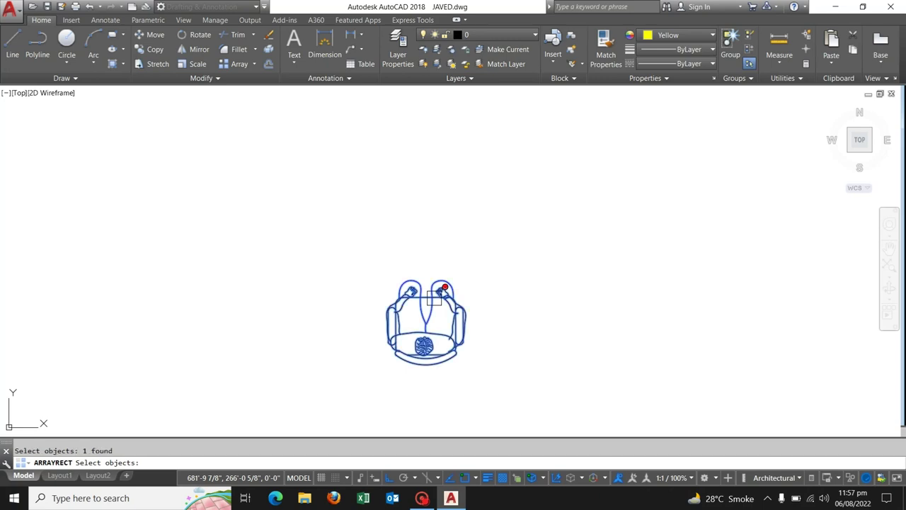
key(Return)
Raise the array's column count to 5, then 7, then 8, keeping 3 rows
scroll(267, 278, down, 3)
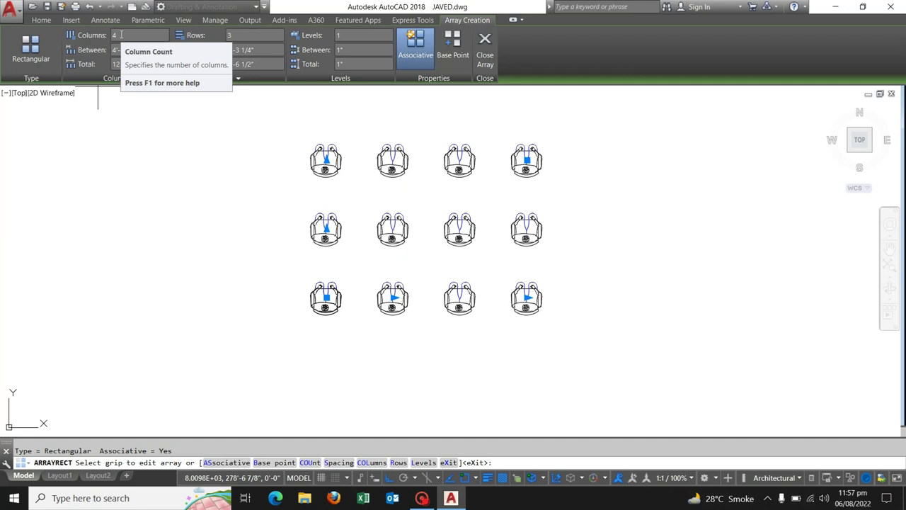
click(121, 34)
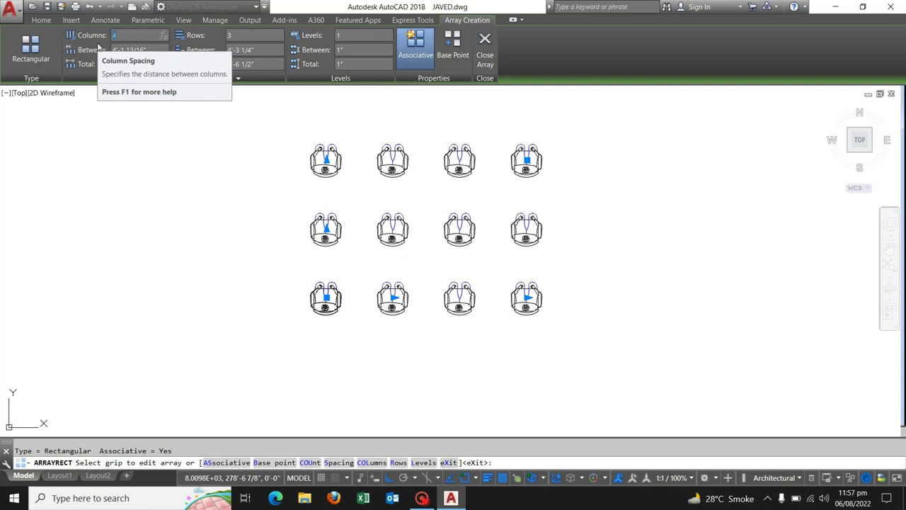
text(5)
key(Return)
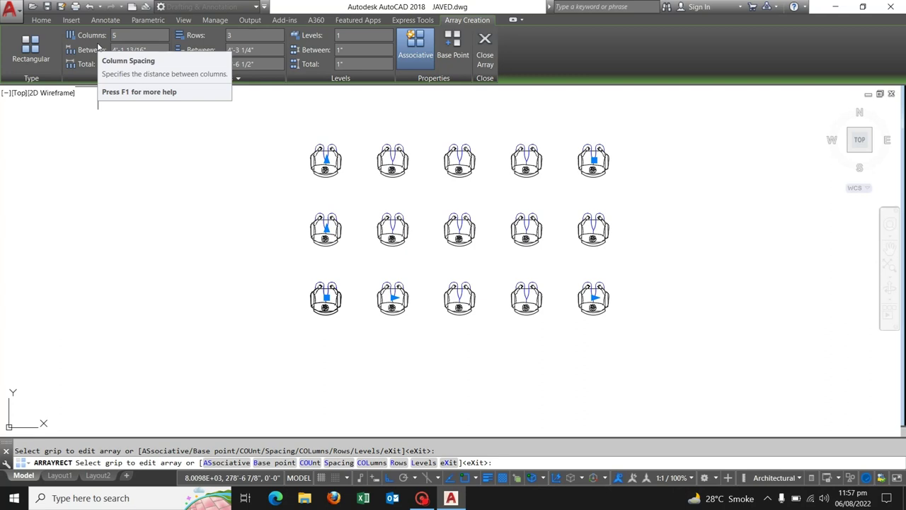
click(94, 35)
text(7)
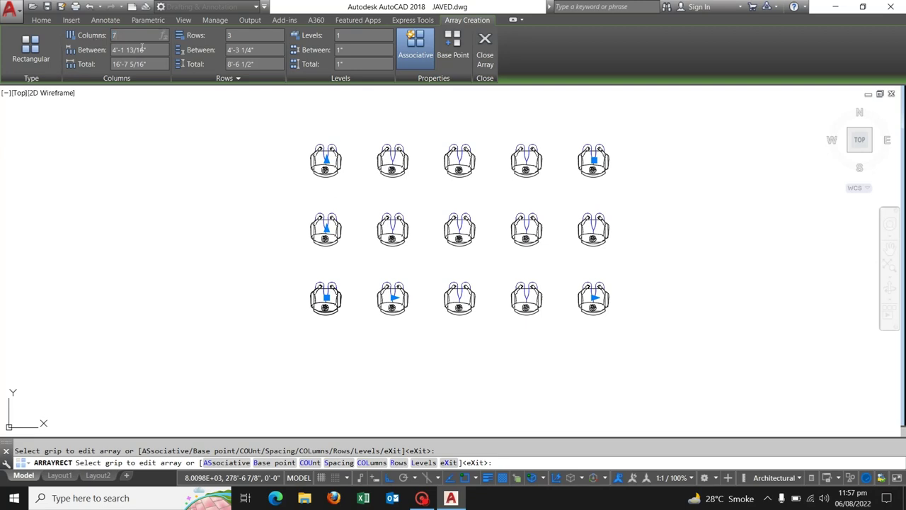
key(Return)
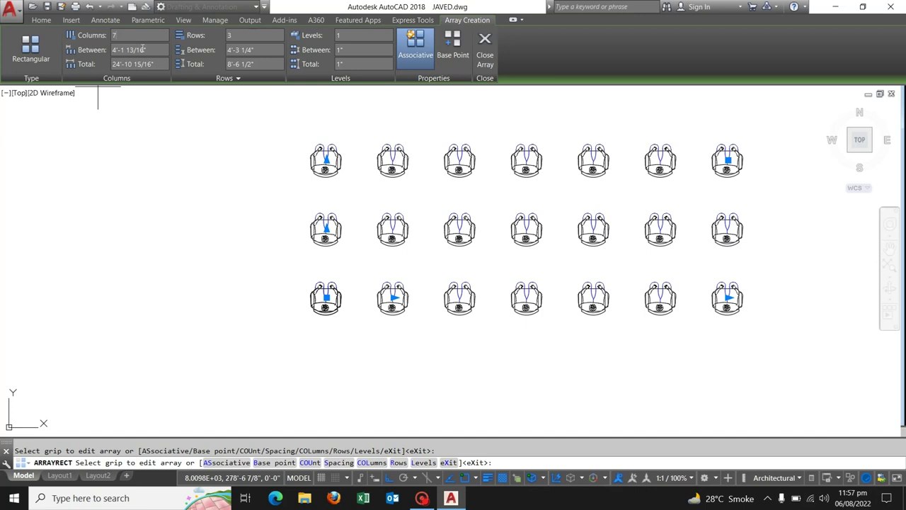
click(88, 37)
text(8)
key(Return)
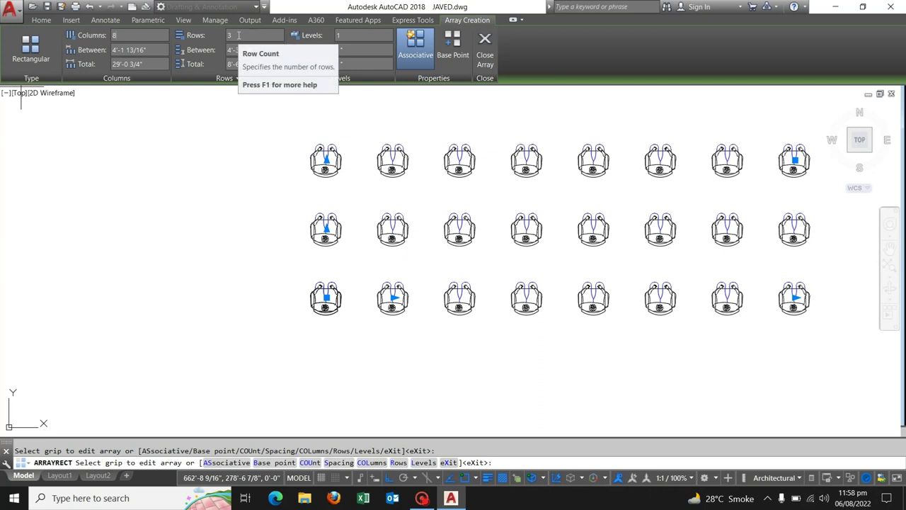
Set the array to 5 rows, check the row and column spacing, then exit Array Creation
click(239, 35)
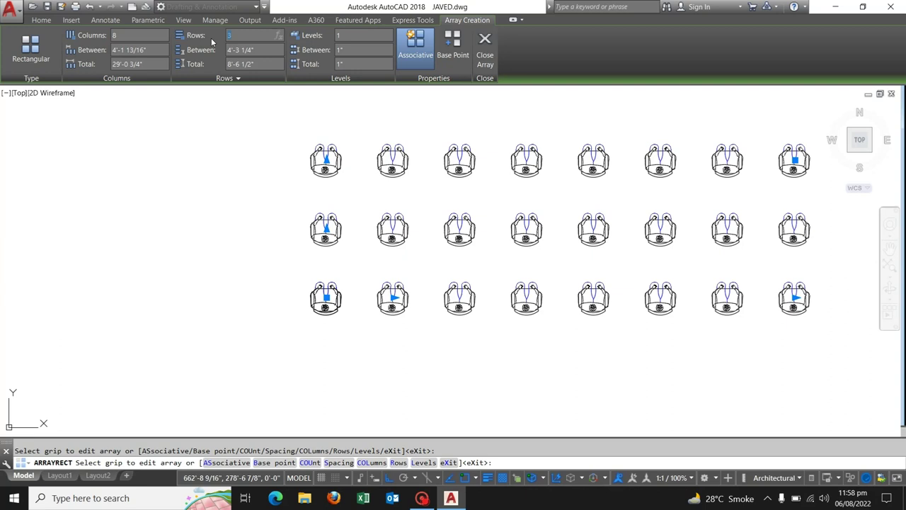
text(5)
key(Return)
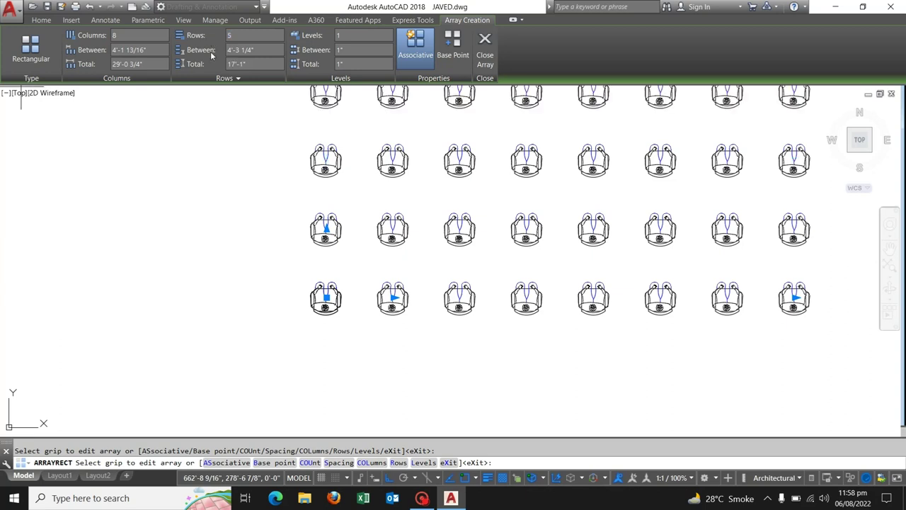
scroll(262, 297, down, 3)
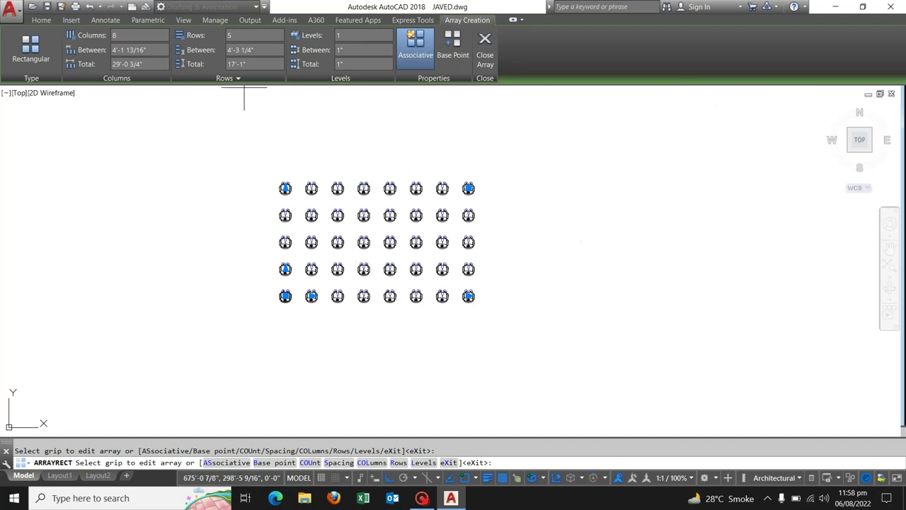
click(244, 35)
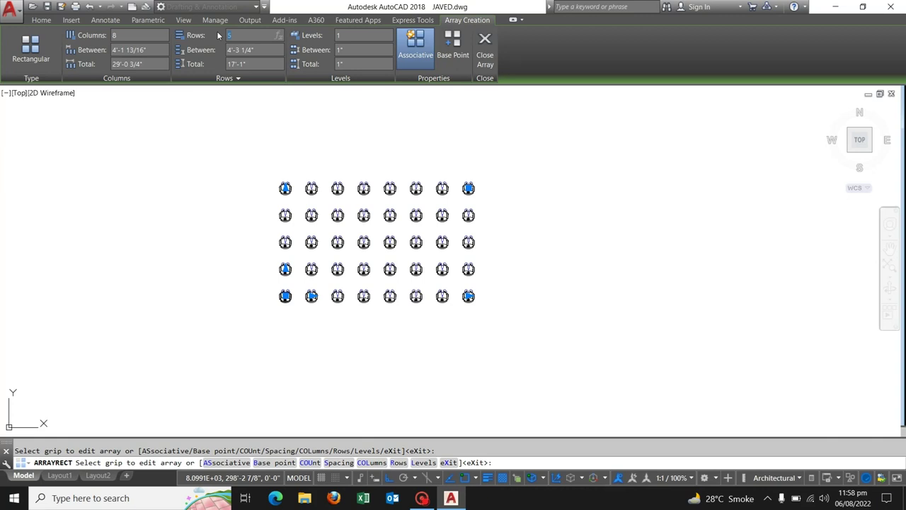
text(5)
click(260, 51)
key(shift+Tab)
click(153, 50)
key(Escape)
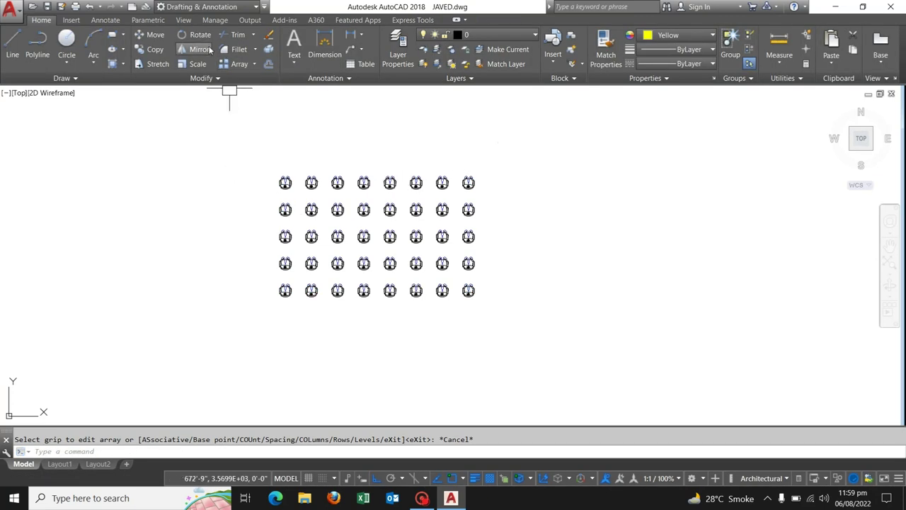
Undo the 40-chair rectangular array, leaving a single chair
click(255, 64)
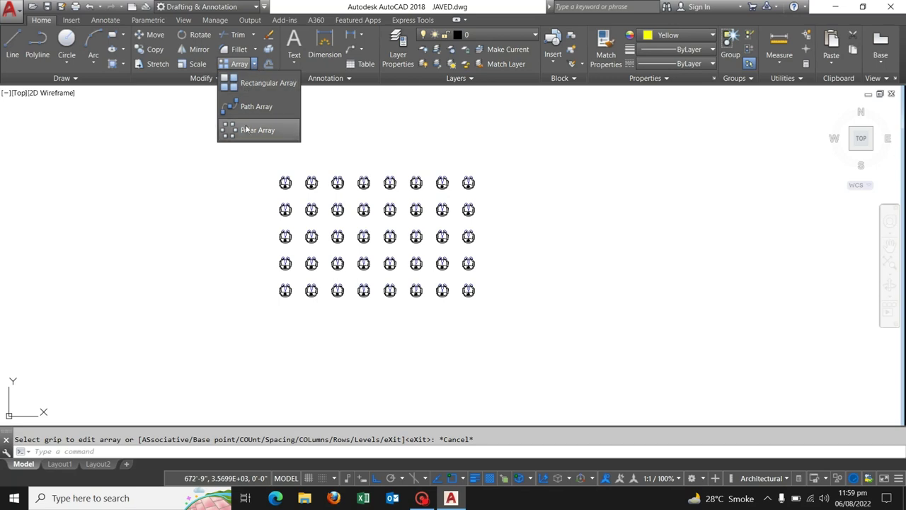
click(553, 178)
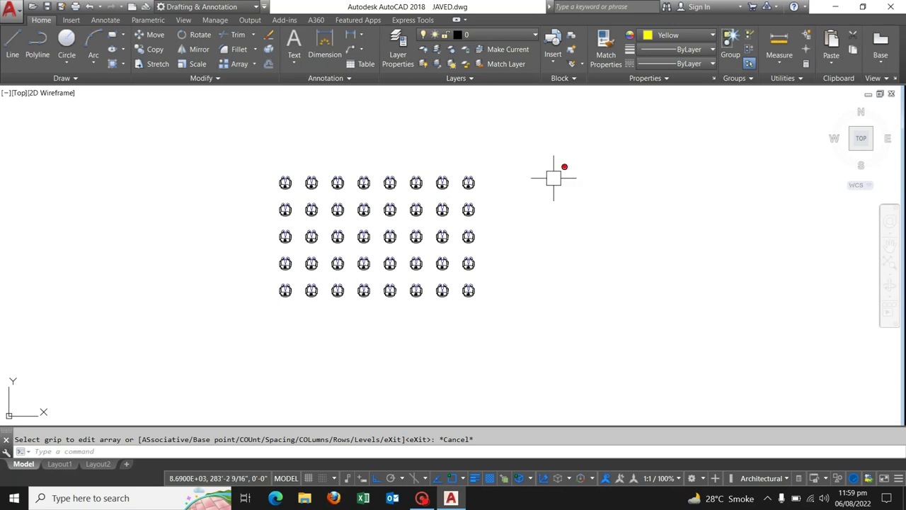
key(ctrl+z)
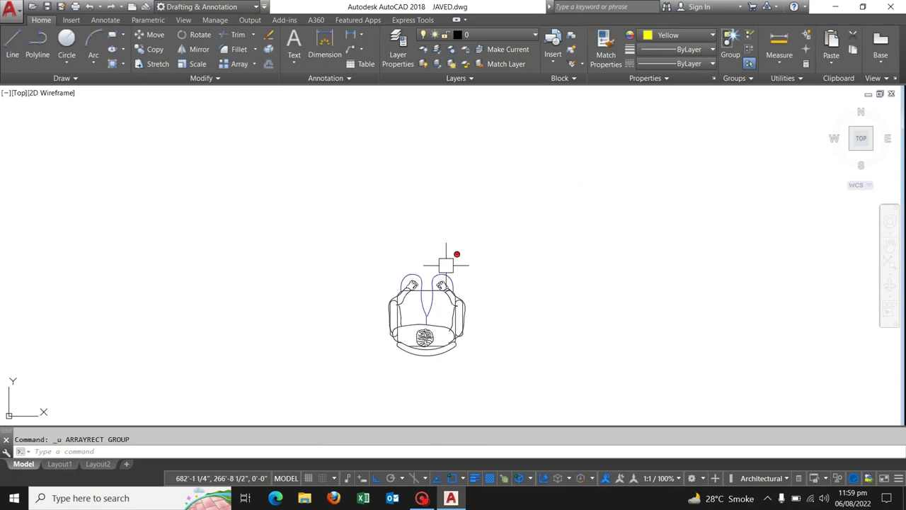
click(254, 64)
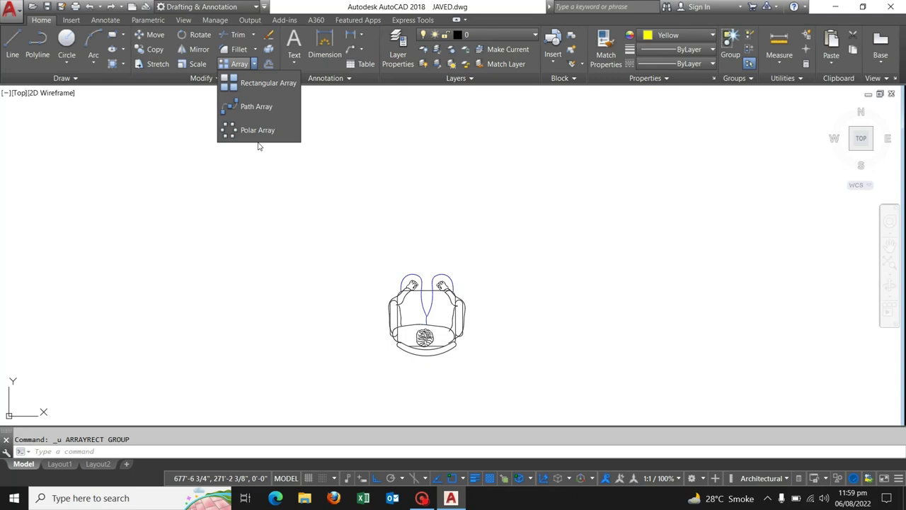
click(435, 191)
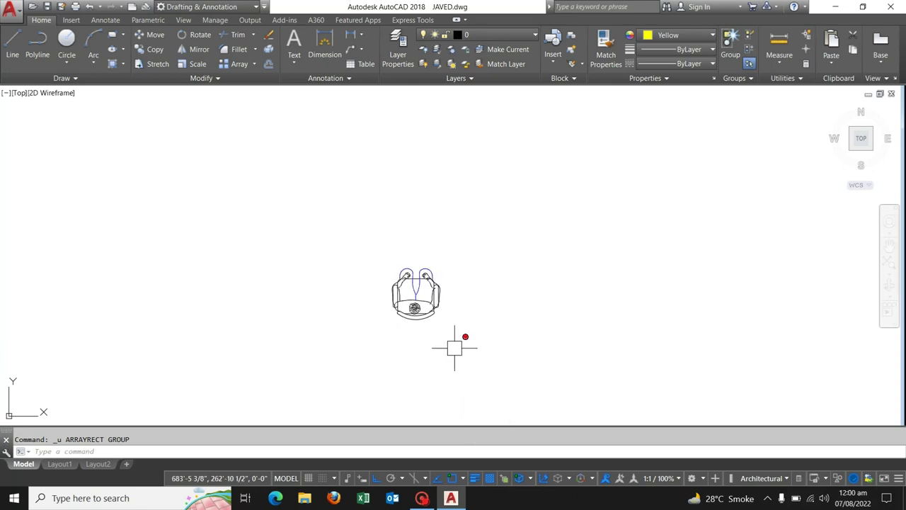
Cancel a polar array attempt and start the CIRCLE command with C
scroll(424, 275, up, 2)
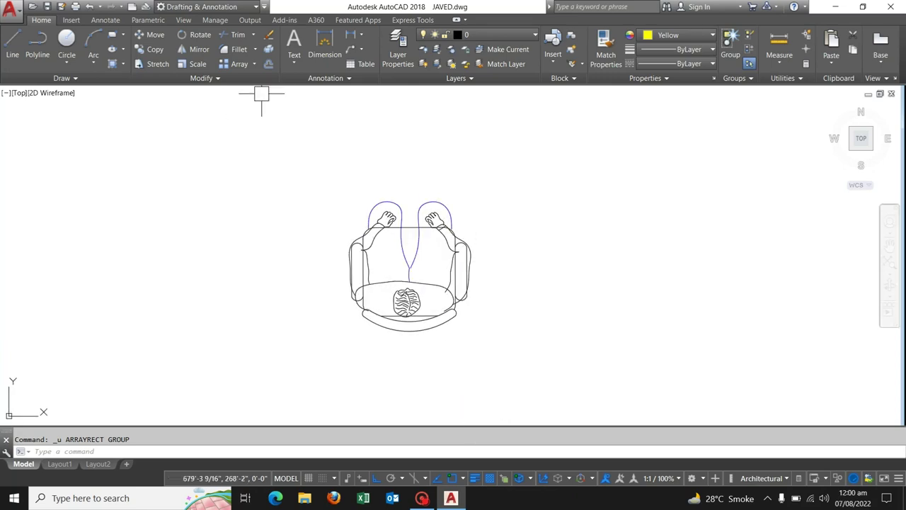
click(254, 64)
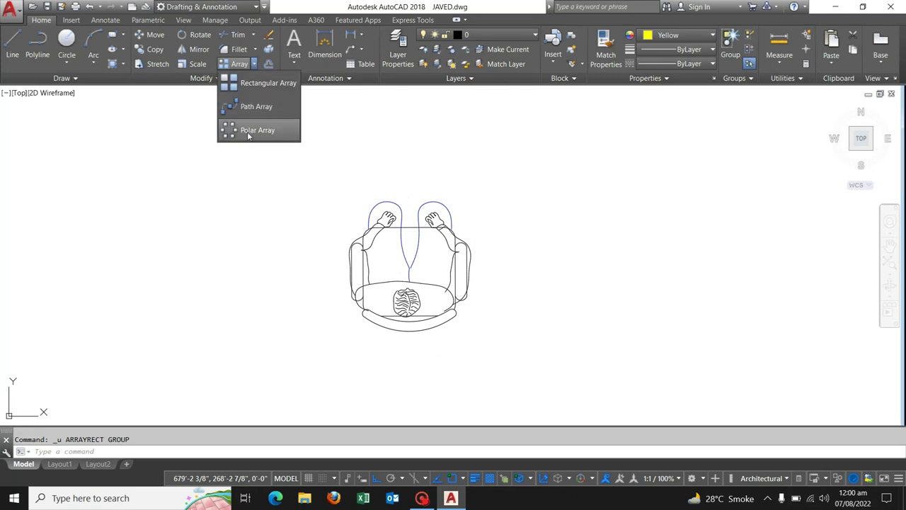
click(250, 134)
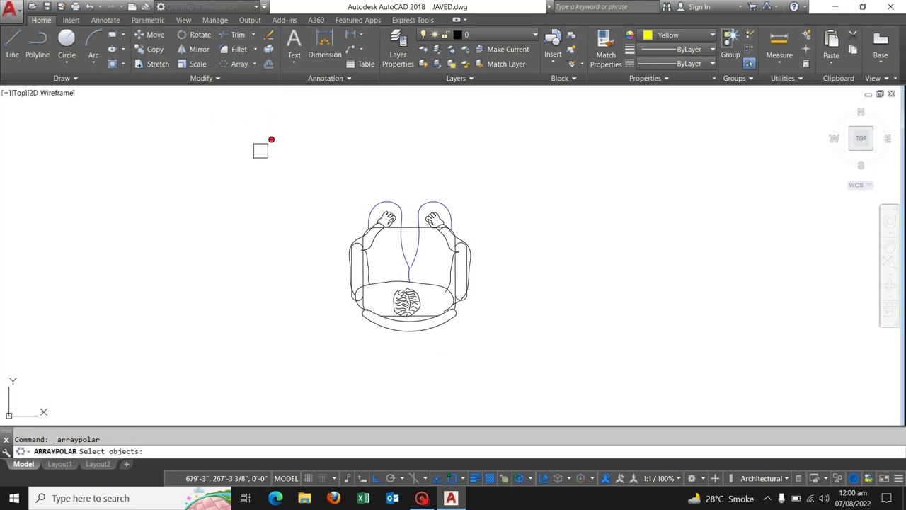
key(Escape)
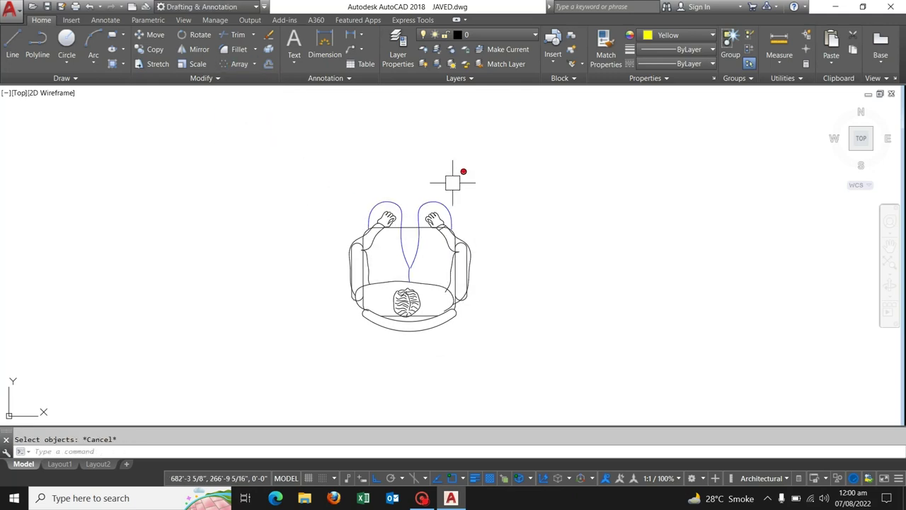
text(c)
key(Return)
Draw a 5' radius circle centred just above the chair
click(409, 139)
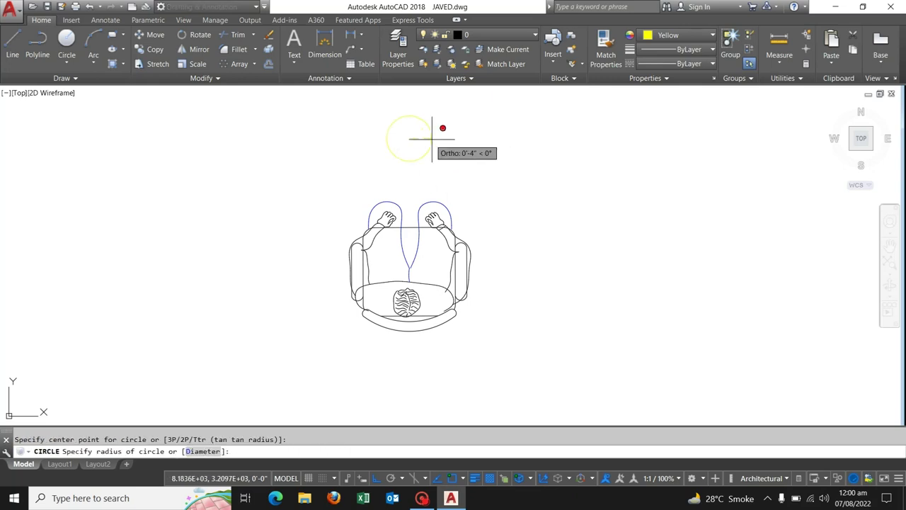
text(5)
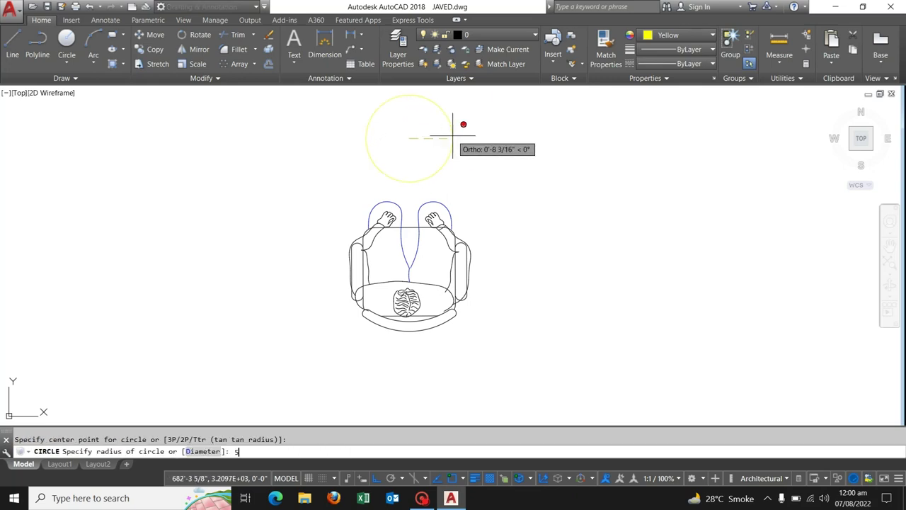
text(')
key(Return)
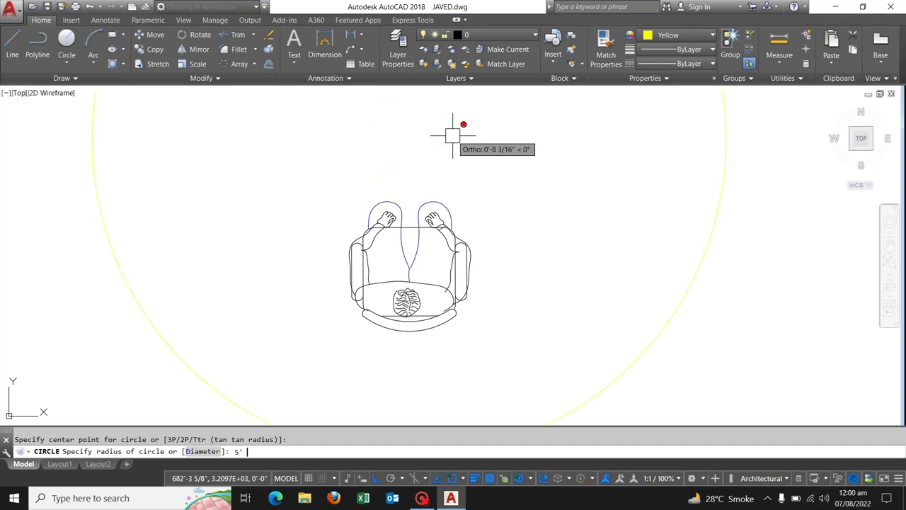
scroll(508, 179, down, 8)
scroll(483, 153, up, 4)
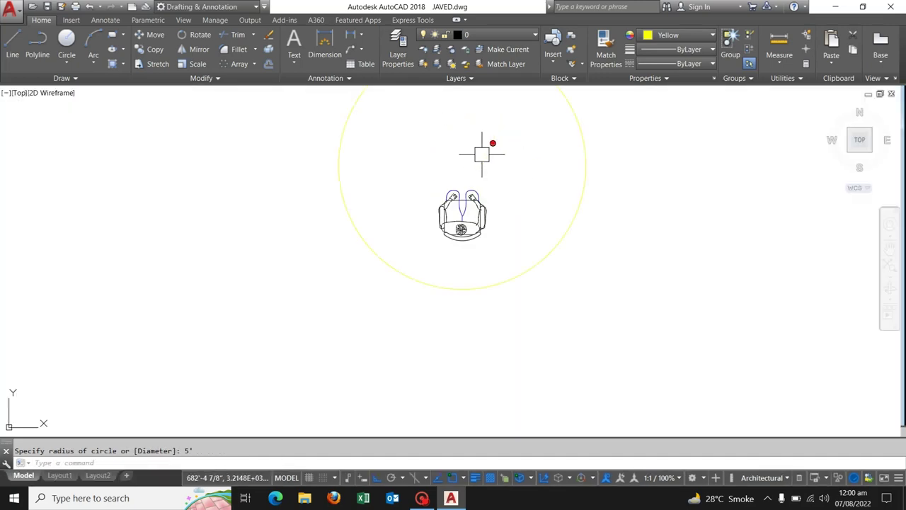
key(Escape)
Move the chair from its front point down onto the circle's bottom edge
text(m)
key(Return)
click(480, 179)
scroll(475, 181, up, 3)
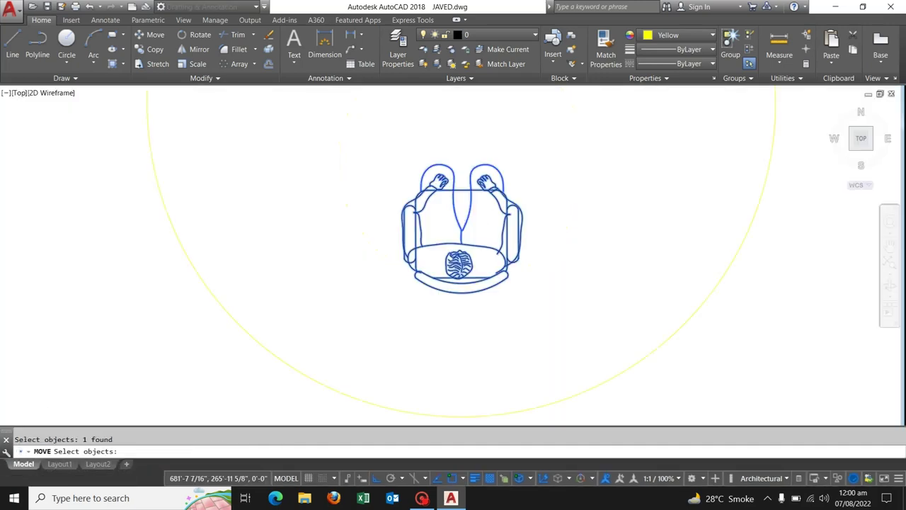
scroll(472, 178, up, 2)
key(Return)
click(463, 186)
scroll(463, 162, down, 2)
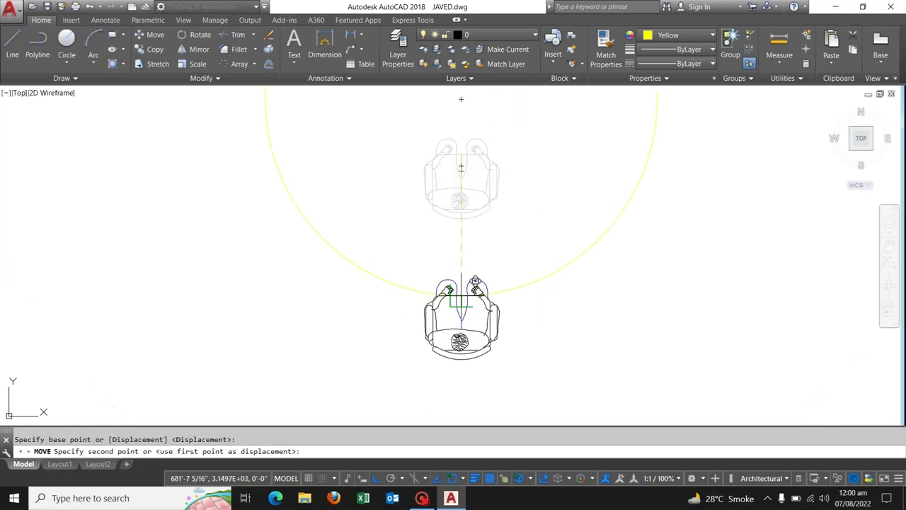
click(459, 290)
scroll(471, 285, down, 4)
middle_drag(487, 205, 479, 257)
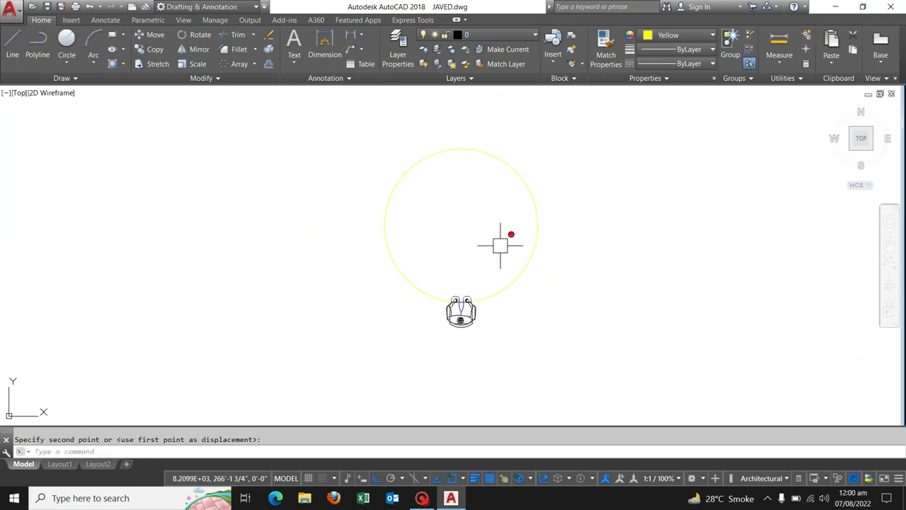
key(Escape)
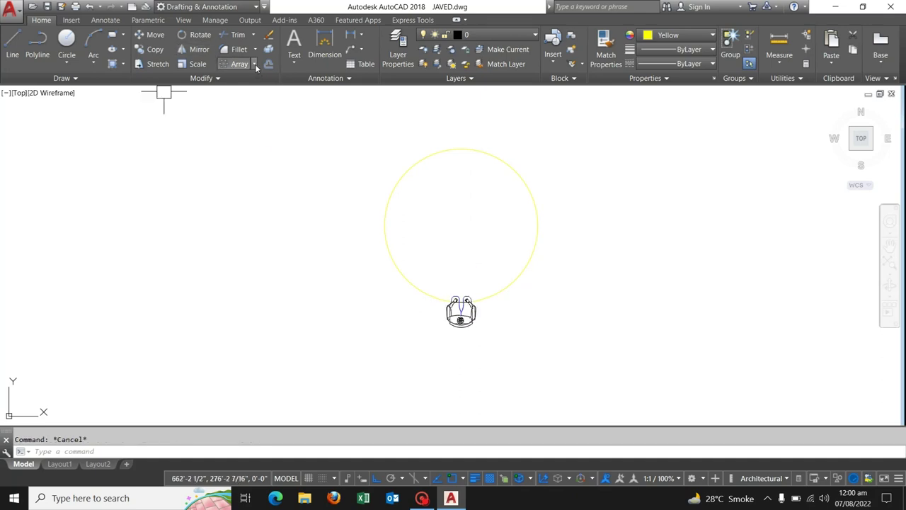
Polar-array the chair around the circle's centre, giving 6 chairs 60° apart
click(256, 65)
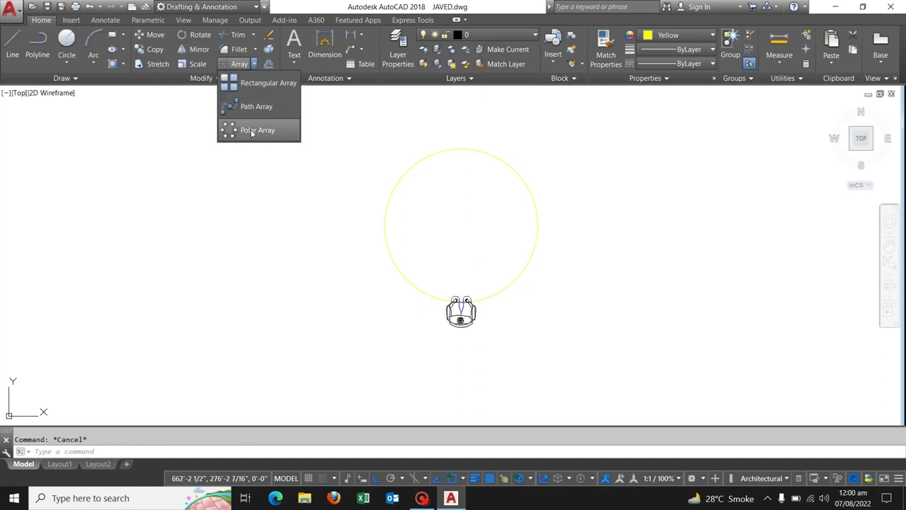
click(252, 131)
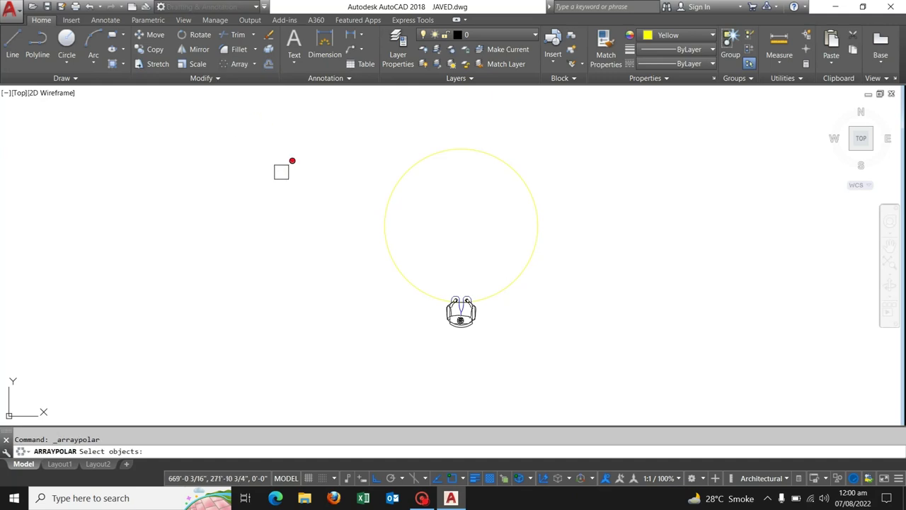
click(475, 315)
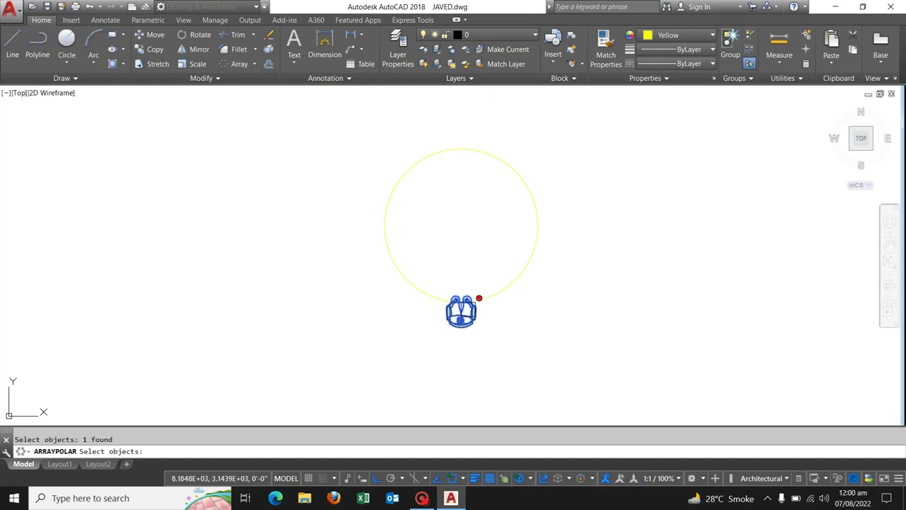
key(Return)
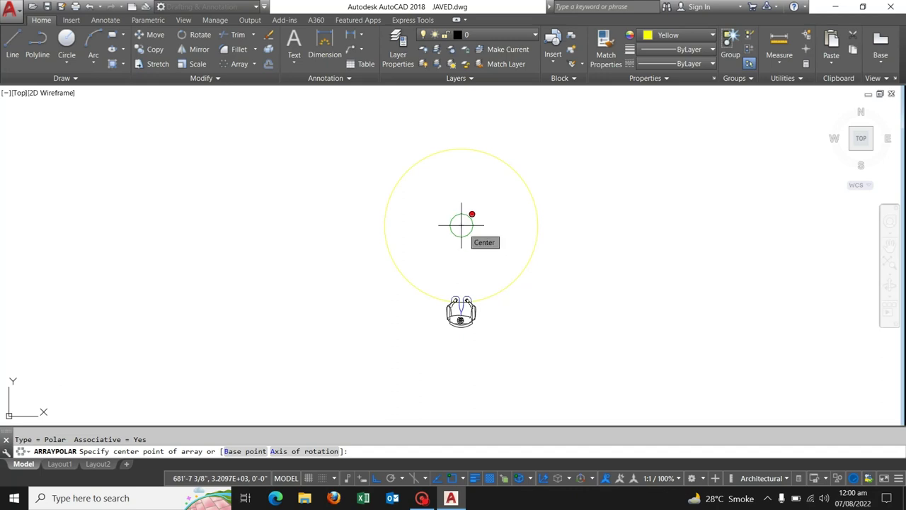
click(461, 225)
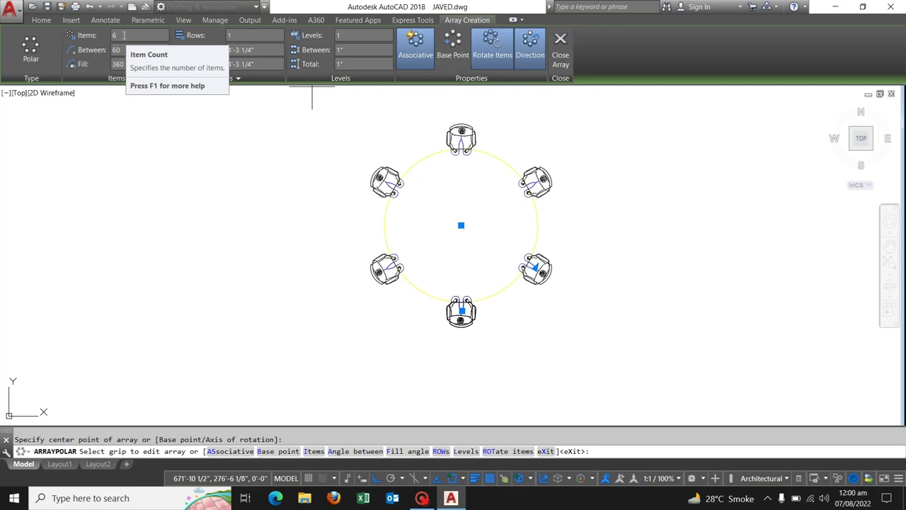
Raise the polar array's item count through 8, 10 and 12 to 15 chairs
click(124, 36)
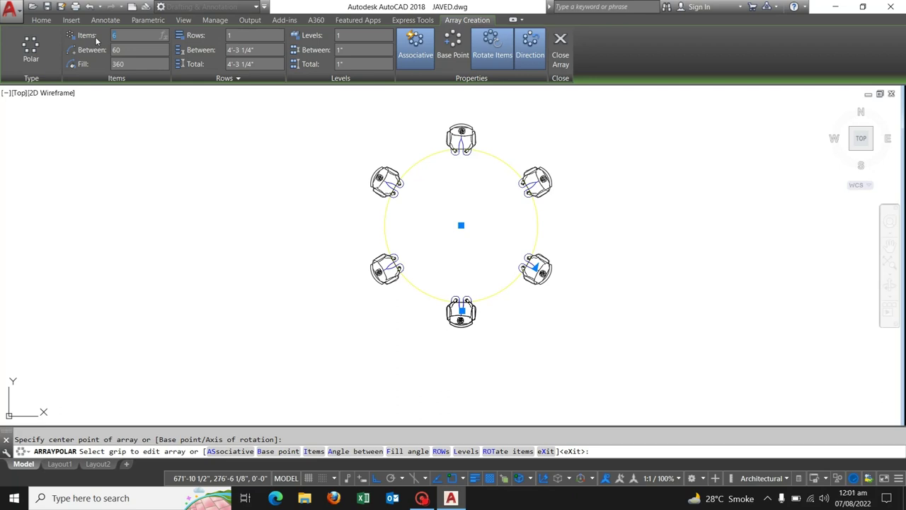
text(8)
key(Return)
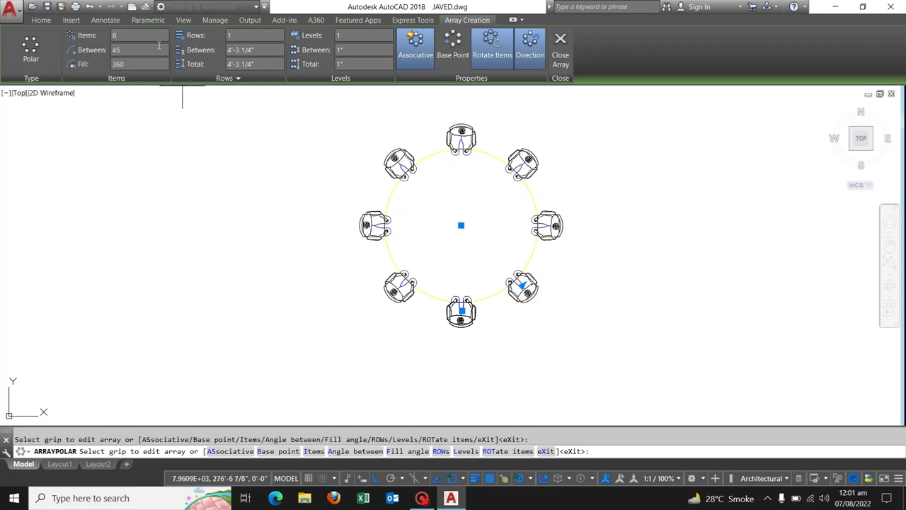
click(65, 33)
text(10)
key(Return)
click(82, 37)
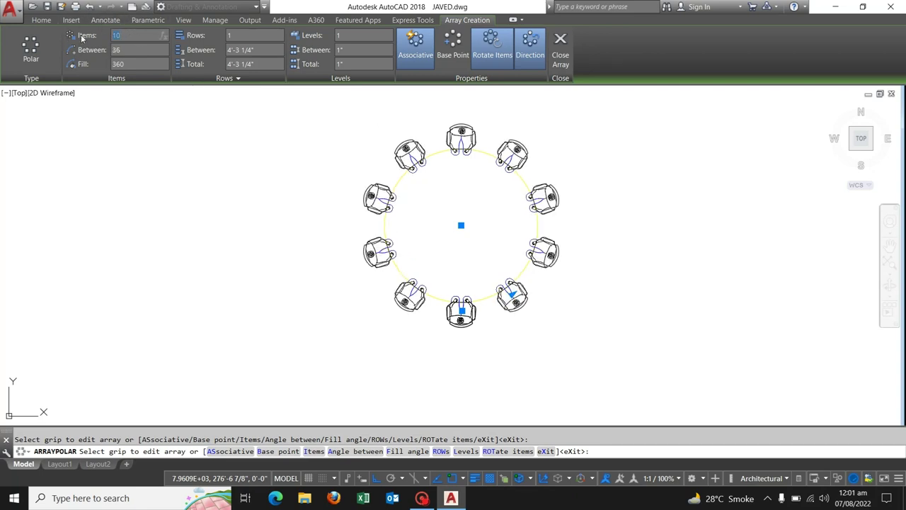
text(12)
key(Return)
click(94, 37)
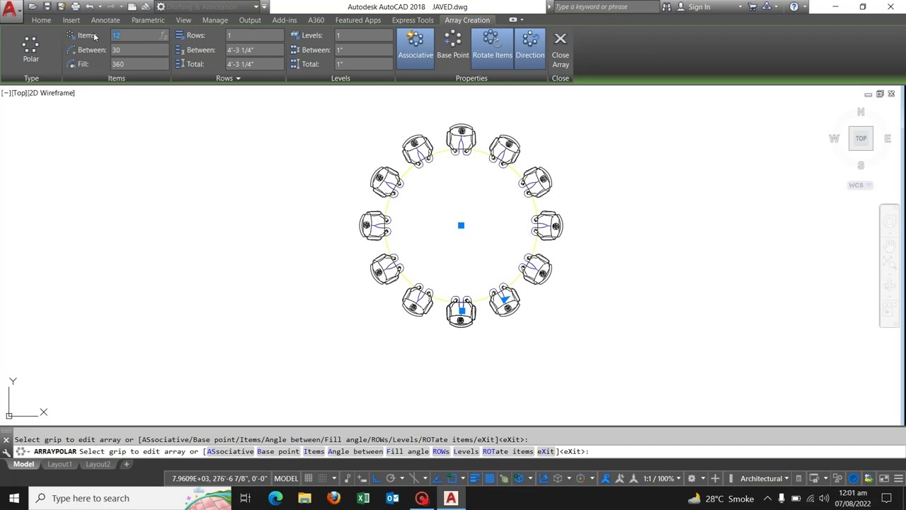
text(1)
key(Return)
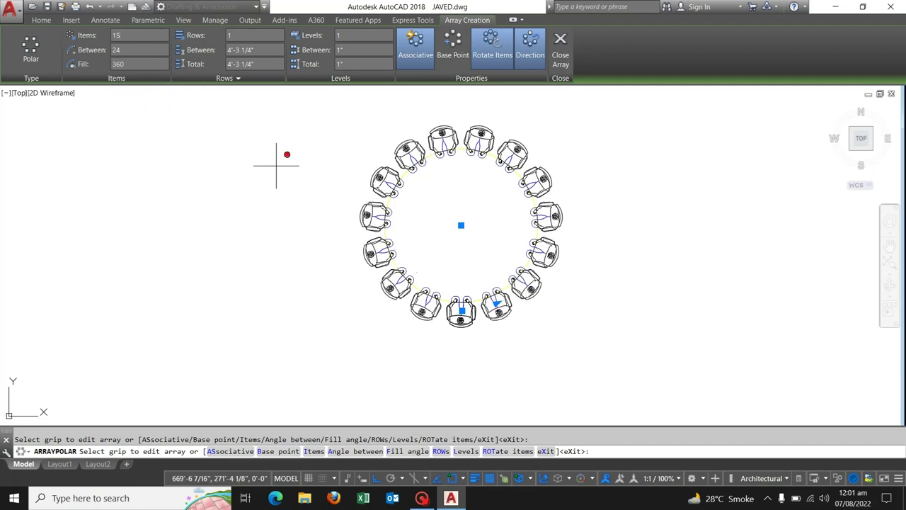
middle_drag(277, 157, 207, 196)
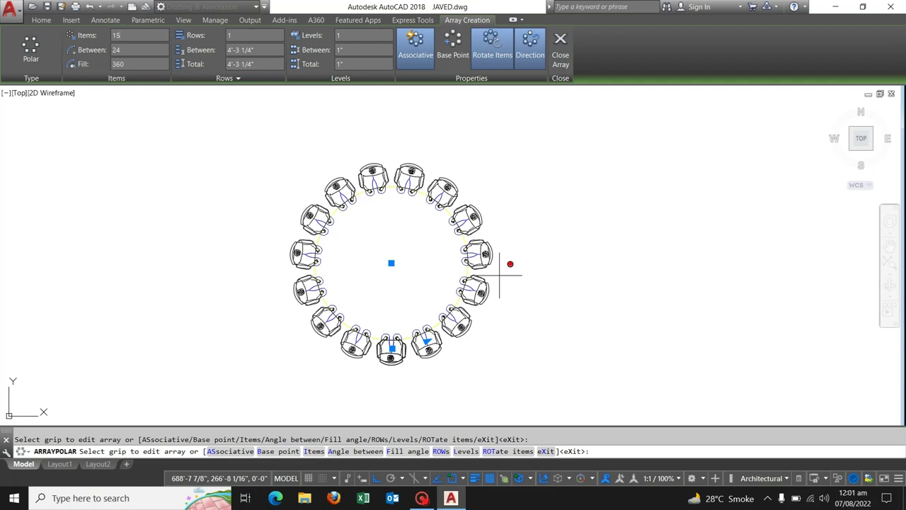
Set the polar array's Rows to 2, then 3, making three rings of 15 chairs
click(245, 35)
click(251, 36)
double_click(231, 36)
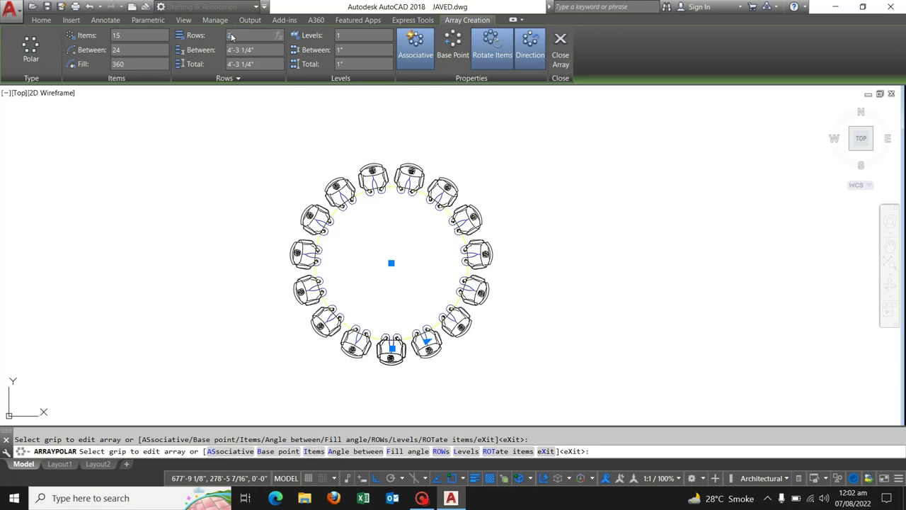
text(2)
key(Return)
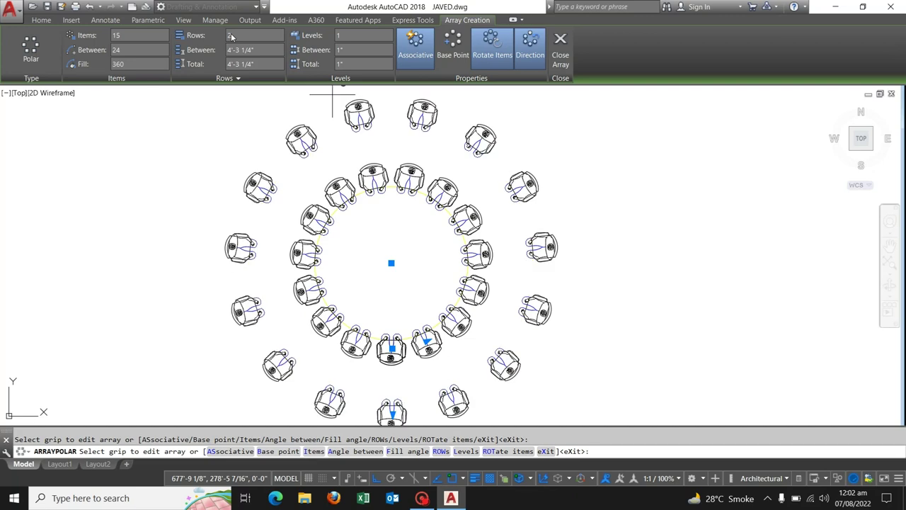
click(232, 36)
text(3)
scroll(389, 191, down, 1)
scroll(389, 191, down, 3)
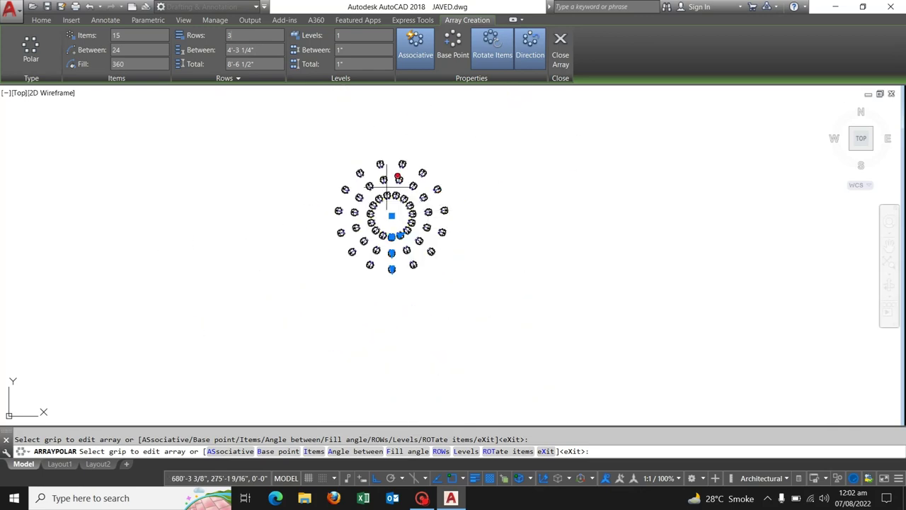
scroll(419, 240, up, 2)
scroll(420, 240, up, 4)
scroll(376, 227, down, 4)
scroll(374, 219, down, 2)
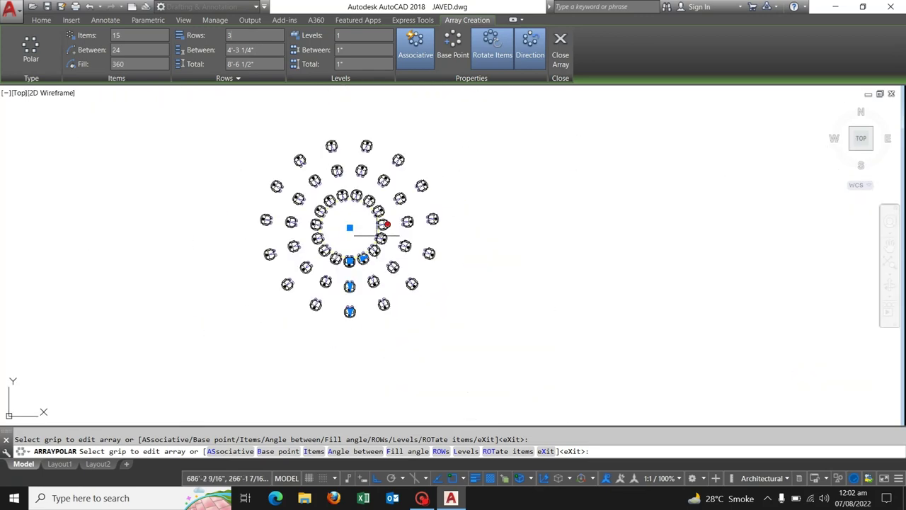